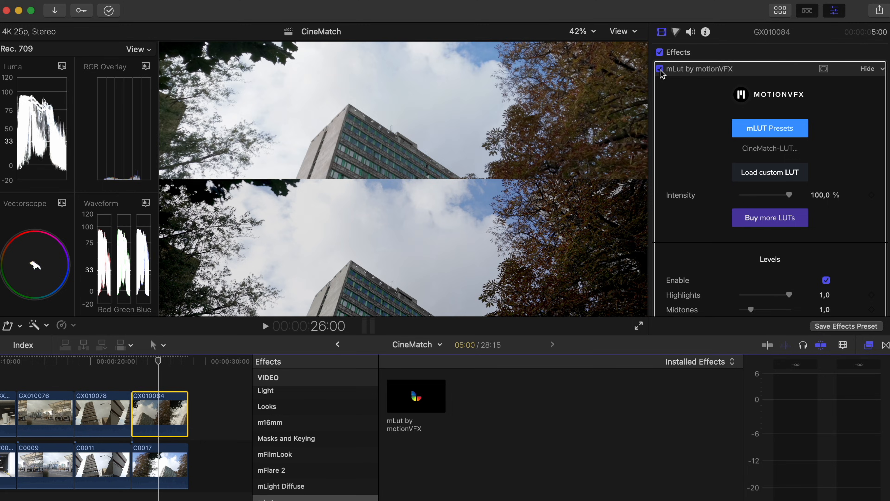
- Compare the image with and without the mLut effect on clip GX010084 and the CineMatch effect on clip GX010070
click(659, 68)
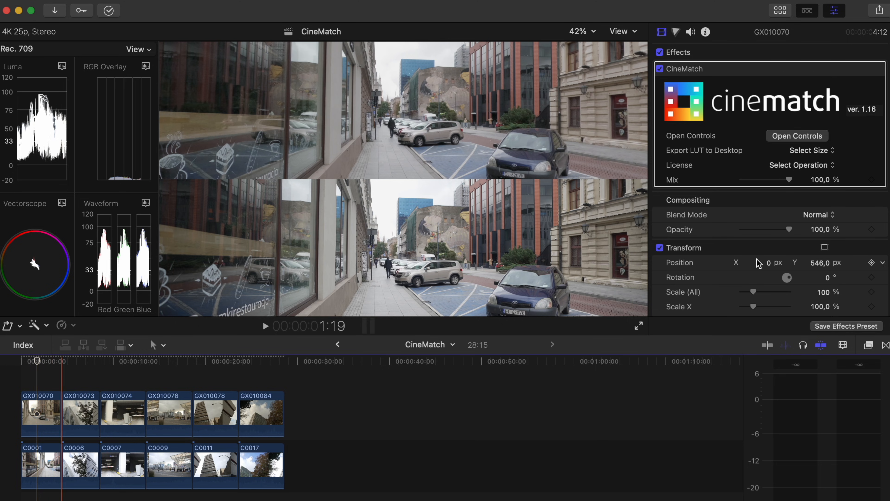
click(662, 67)
click(662, 67)
click(662, 67)
click(661, 68)
click(662, 67)
click(662, 67)
- Compare clip GX010074 with and without its CineMatch effect against the reference clip beneath it
click(123, 412)
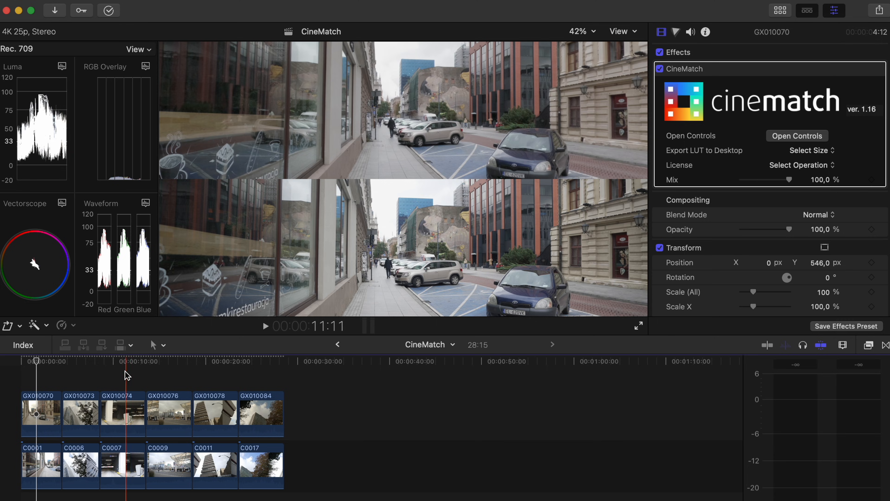
click(662, 68)
click(660, 68)
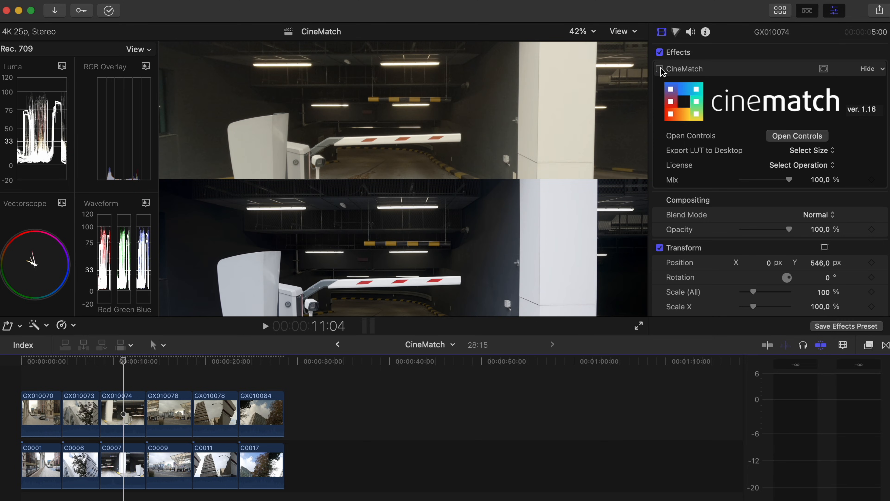
click(661, 68)
click(660, 68)
click(661, 69)
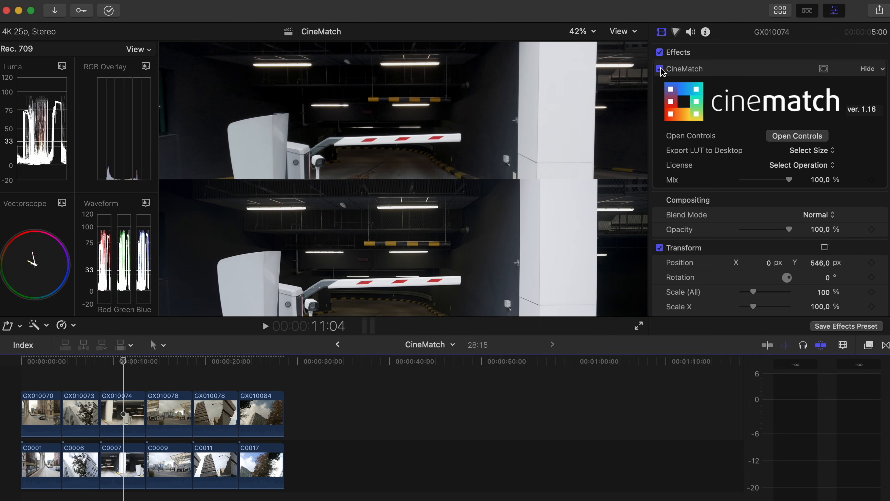
click(660, 68)
click(661, 69)
- Compare clips GX010078 and GX010084 with and without their CineMatch effect
click(221, 393)
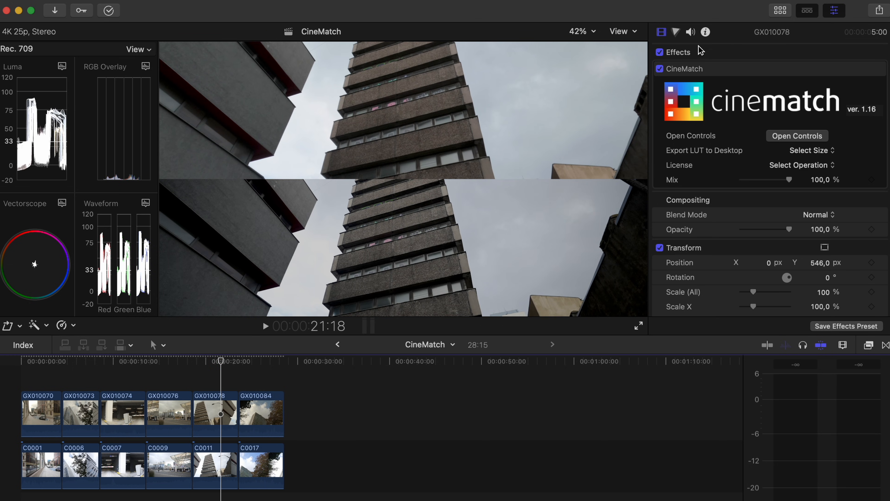
click(660, 69)
click(662, 70)
click(263, 360)
click(706, 88)
click(660, 70)
click(660, 70)
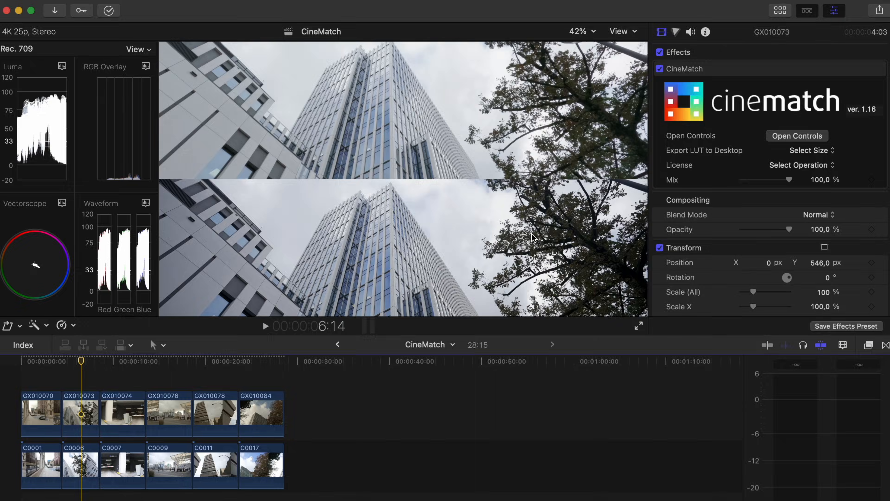
- Replace the CineMatch effect on clip GX010073 with a fresh copy from the Camera Matching effects
click(687, 68)
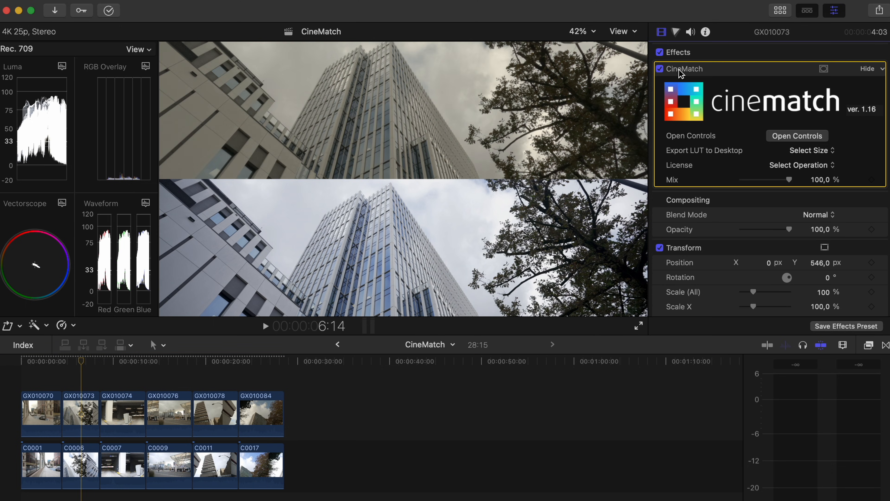
scroll(680, 71, down, 5)
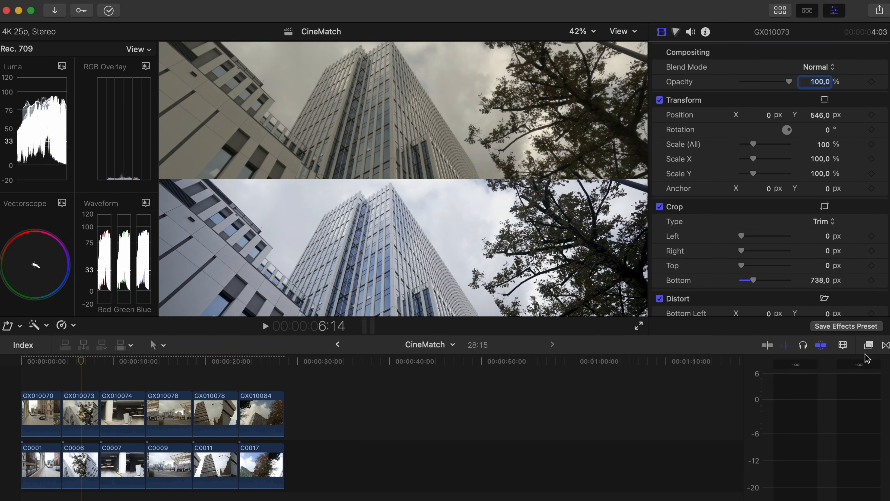
click(869, 345)
drag(423, 407, 95, 407)
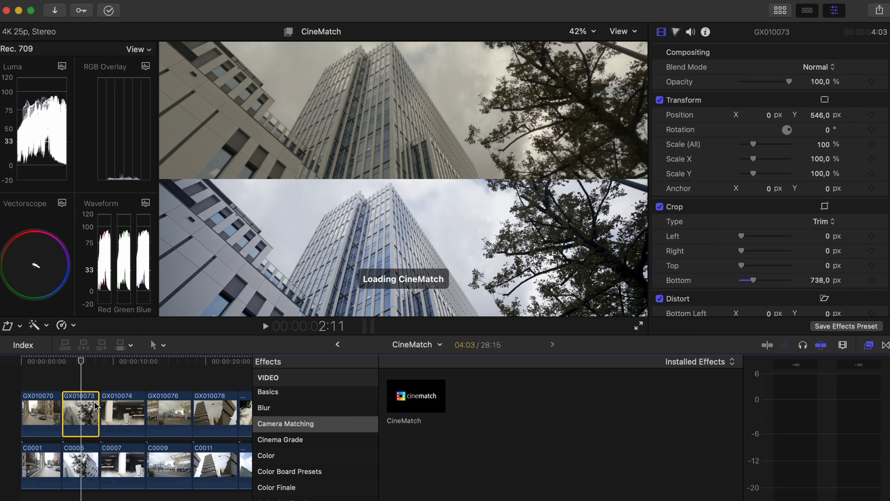
click(869, 345)
- In the CineMatch controls, set the source camera to GoPro Hero11 with the Protune Flat Native profile
click(797, 137)
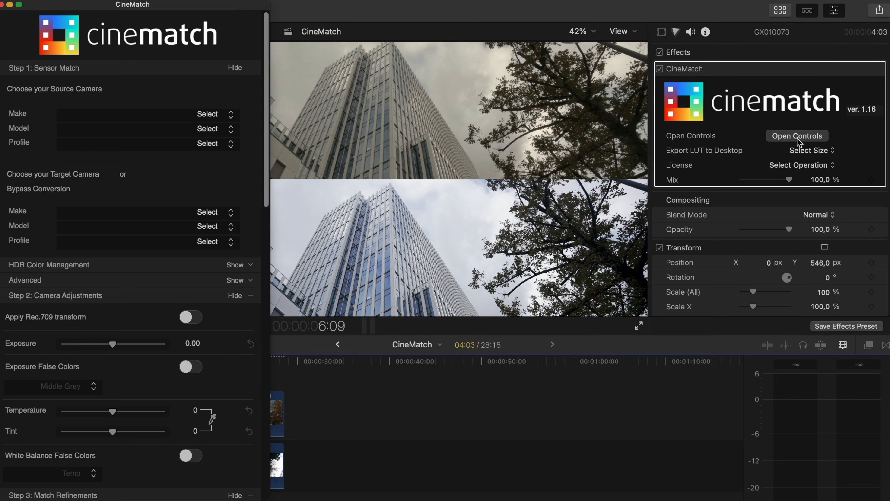
click(215, 117)
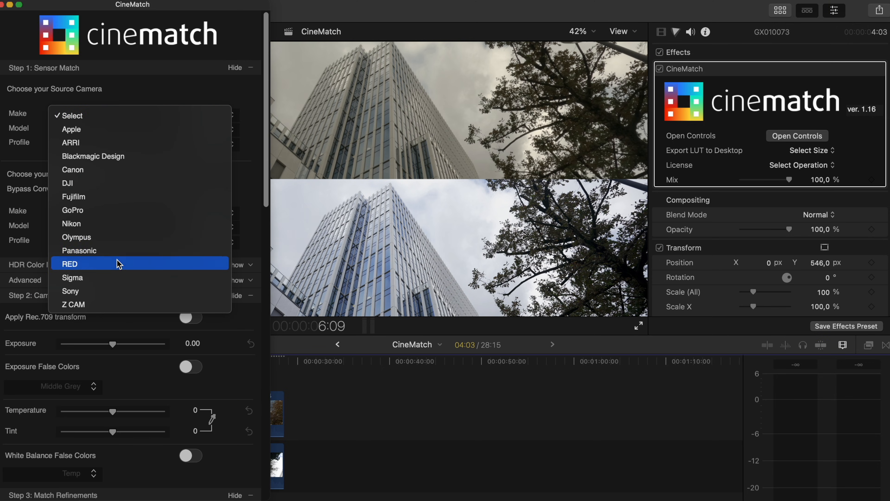
click(111, 210)
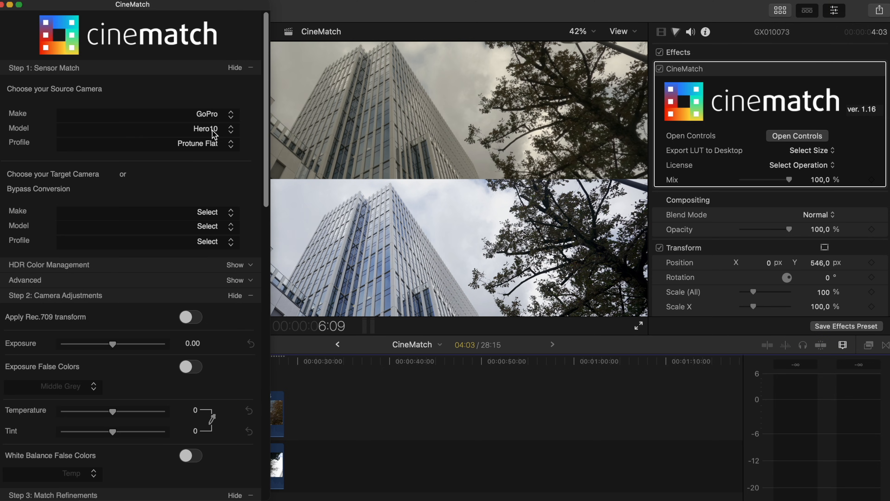
click(214, 134)
click(193, 144)
click(222, 133)
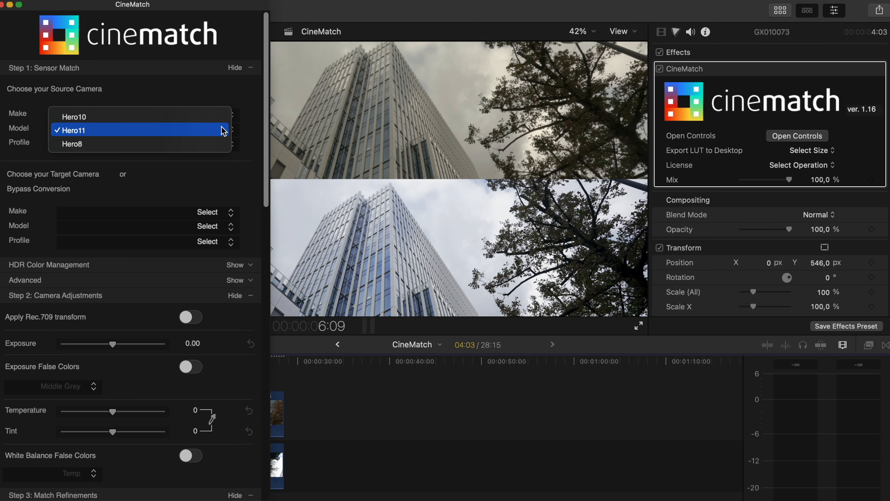
click(223, 131)
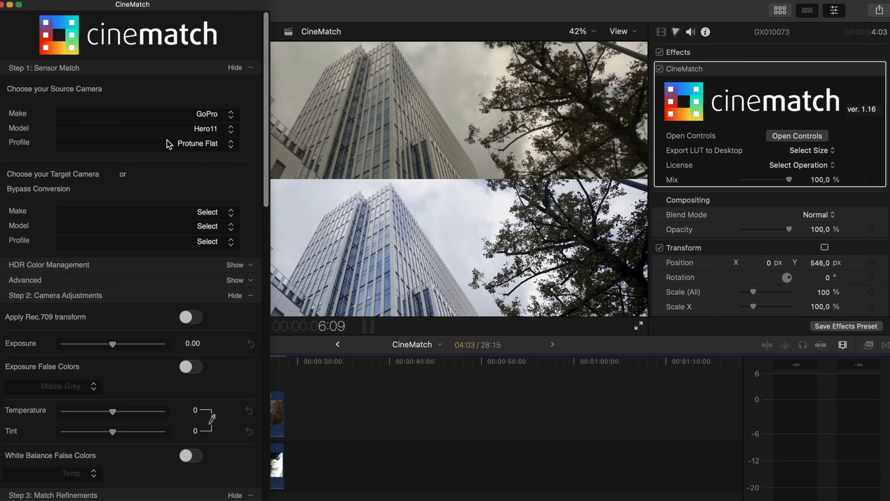
click(159, 144)
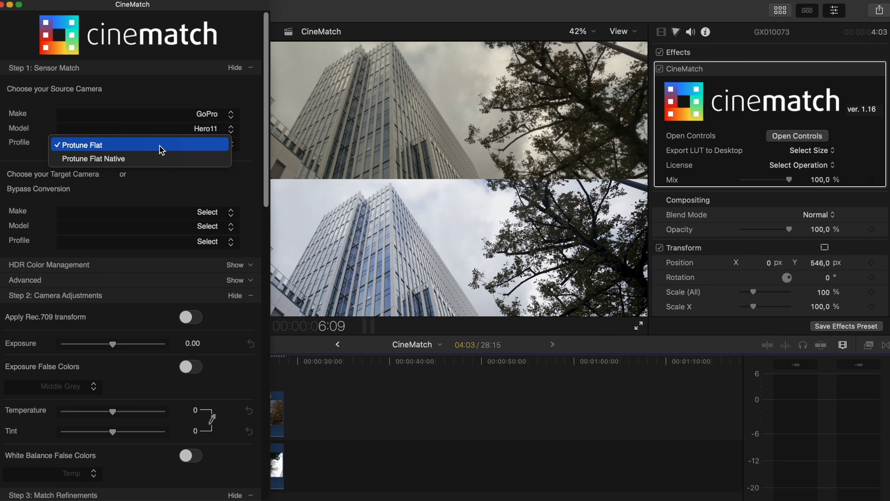
click(153, 159)
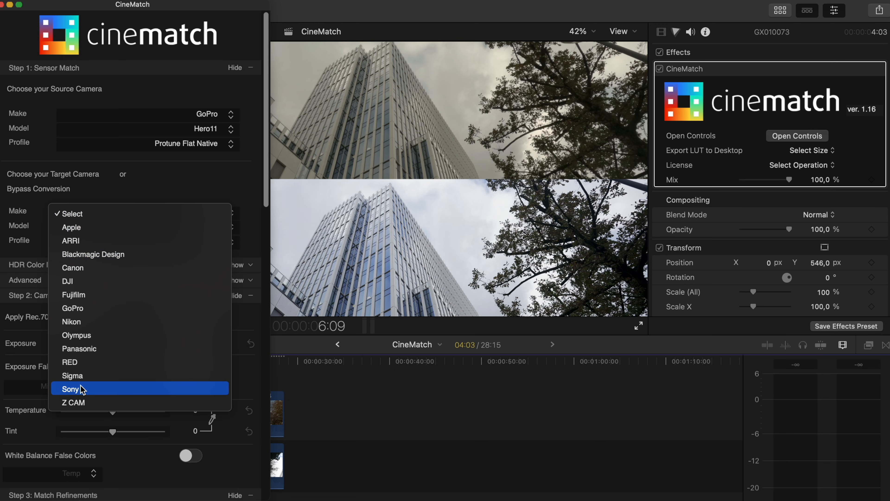
- Set the target camera to Sony a7S III with the S-Log3 S-Cinetone profile and apply the Rec.709 transform
click(106, 389)
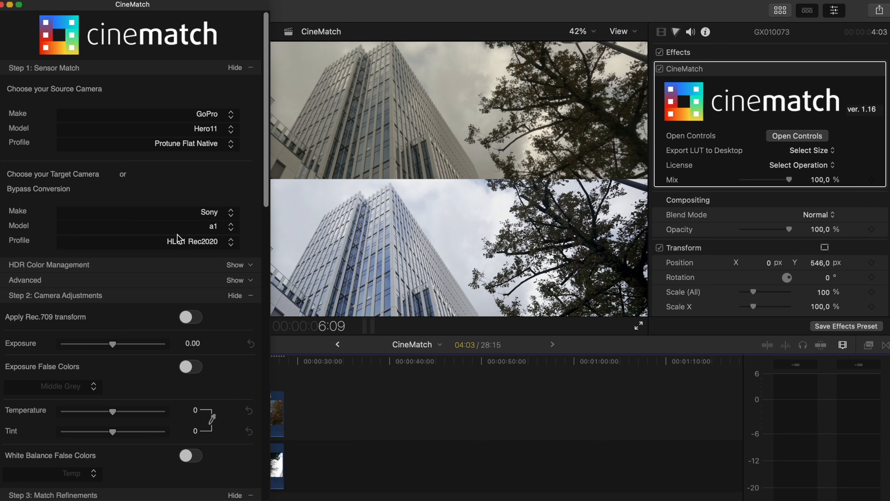
click(193, 227)
click(116, 390)
click(222, 250)
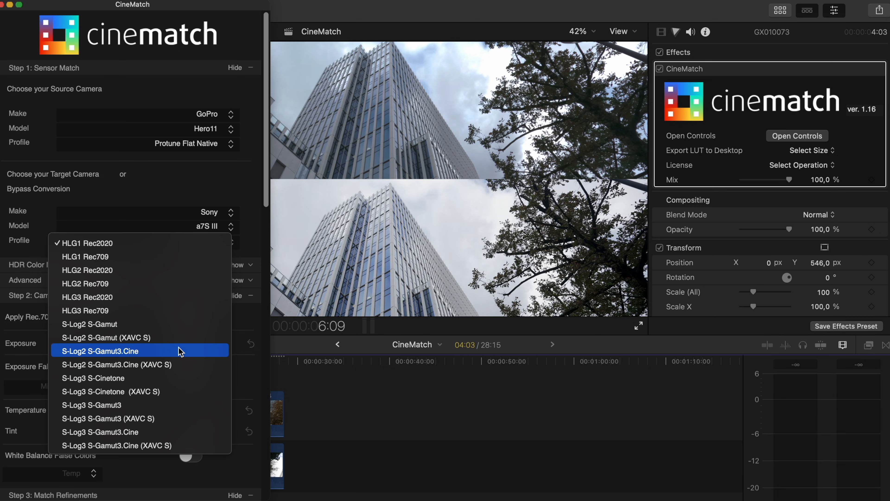
click(171, 378)
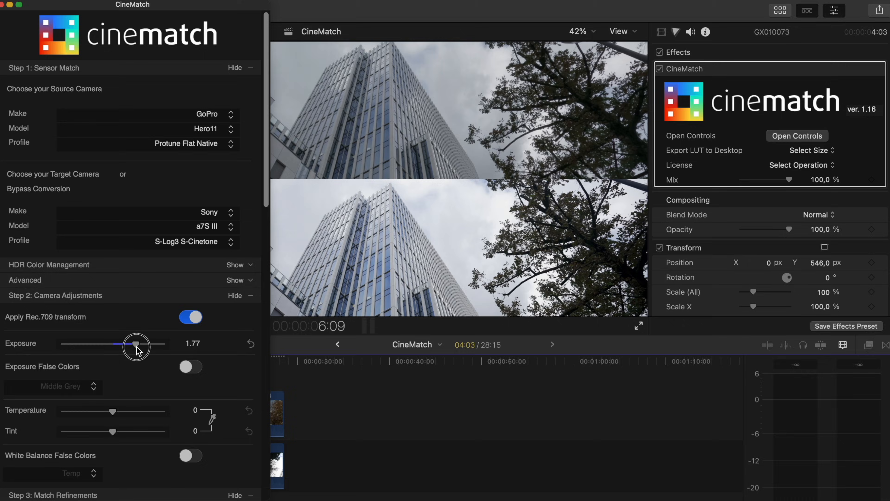
- Raise the exposure and set the secondary corrections to shadows -6, midtones 30 and highlights 42, checking the result against the uncorrected clip
drag(130, 347, 142, 347)
scroll(142, 350, down, 20)
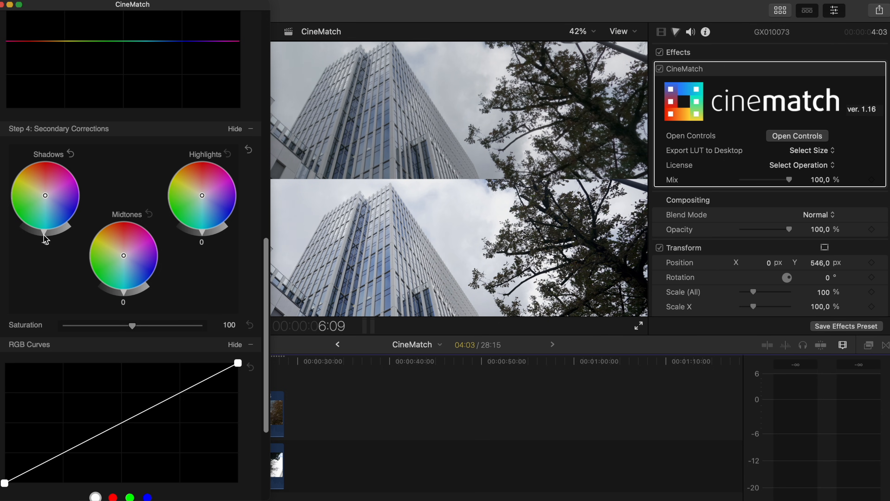
drag(213, 235, 213, 235)
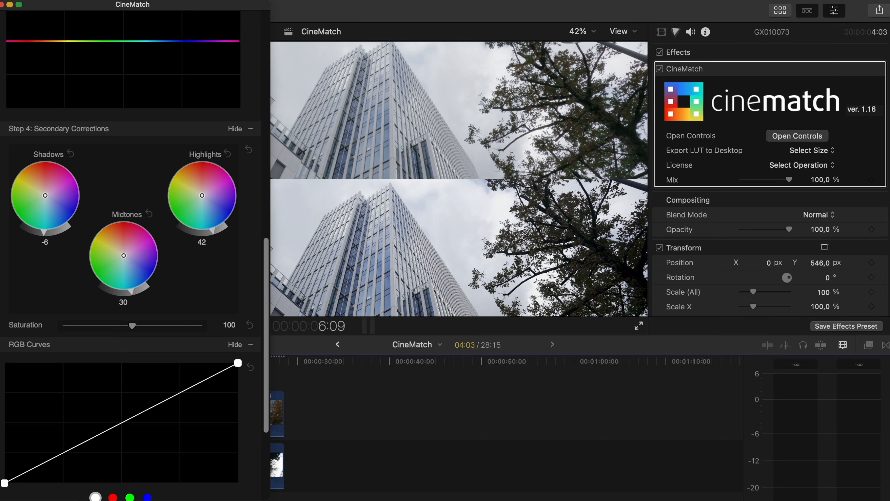
click(2, 4)
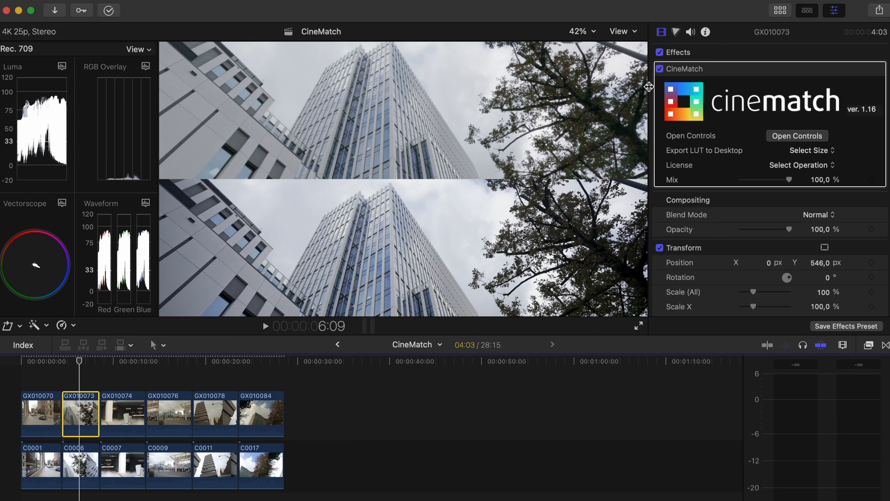
click(660, 69)
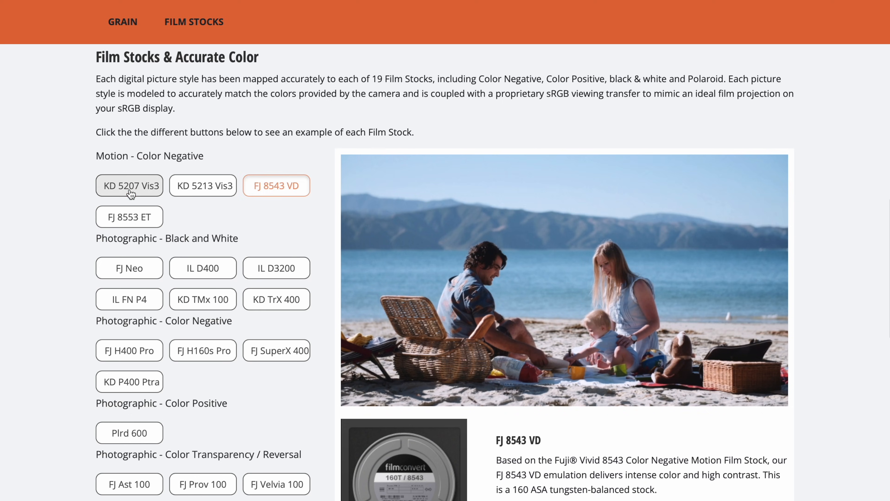
- On the FilmConvert film stocks web page, compare the example looks of KD 5207 Vis3, KD 5213 Vis3, FJ 8553 ET, IL FN P4, KD TMx 100 and Plrd 600
click(131, 191)
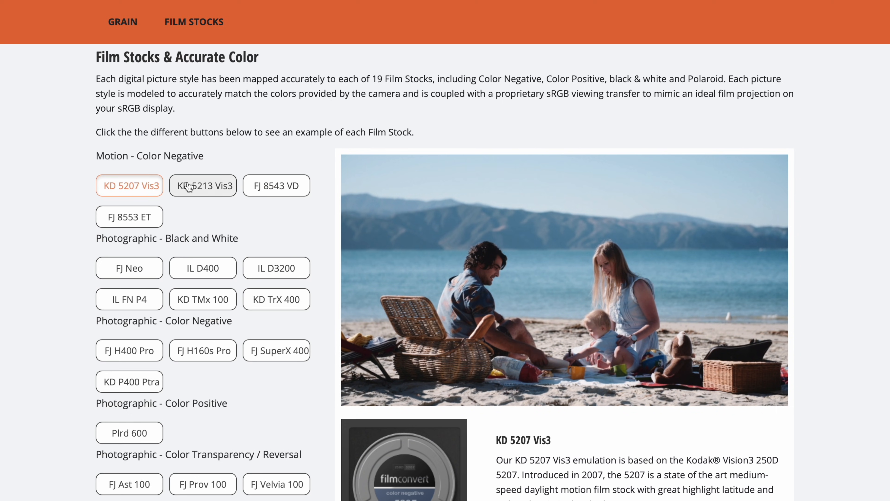
click(197, 189)
click(149, 221)
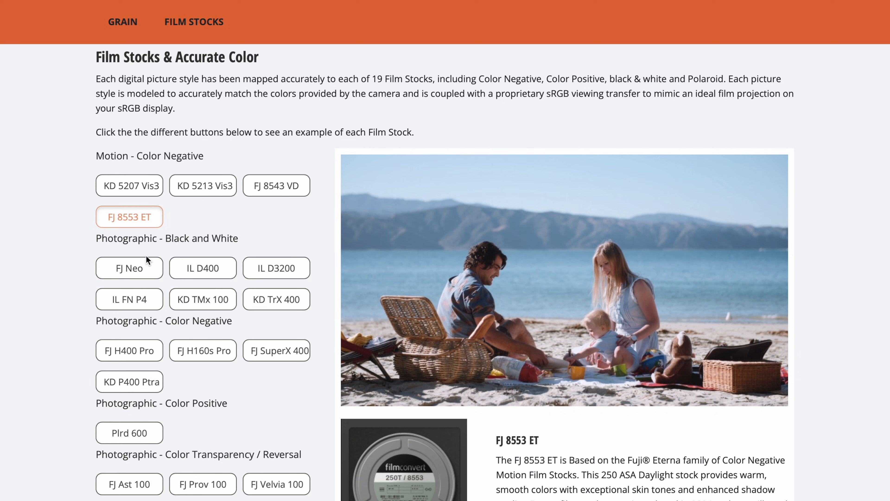
click(142, 299)
click(203, 298)
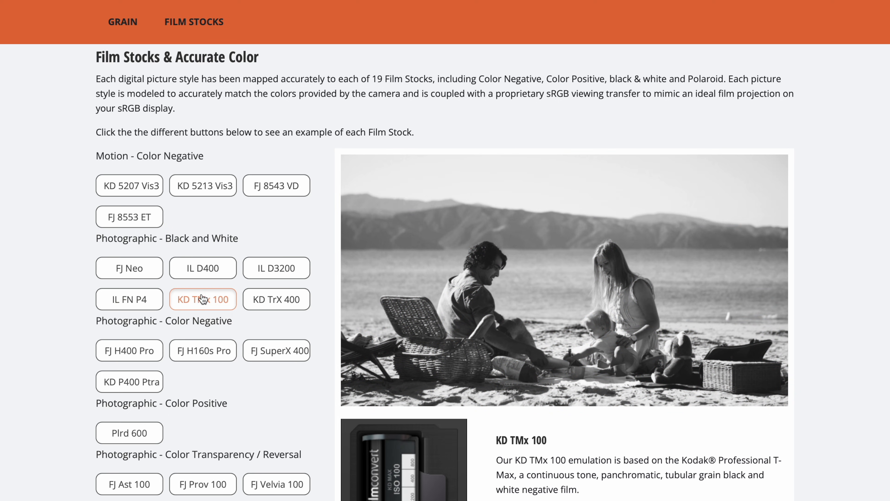
click(137, 432)
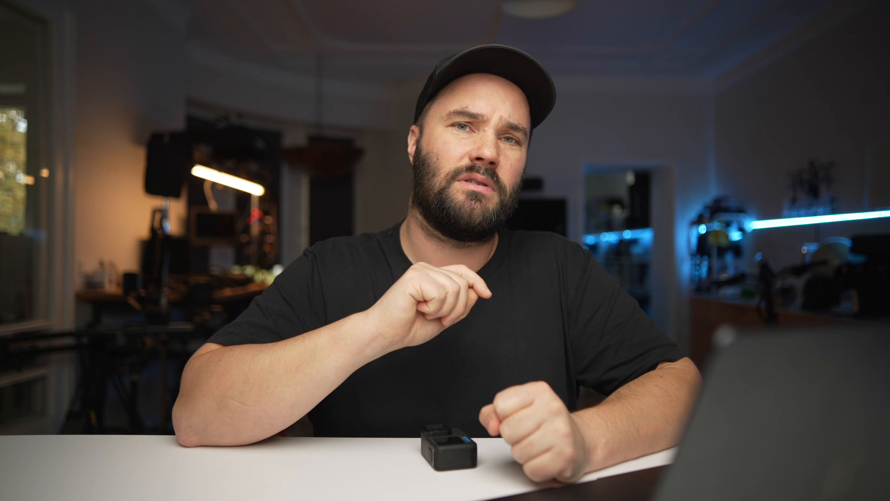